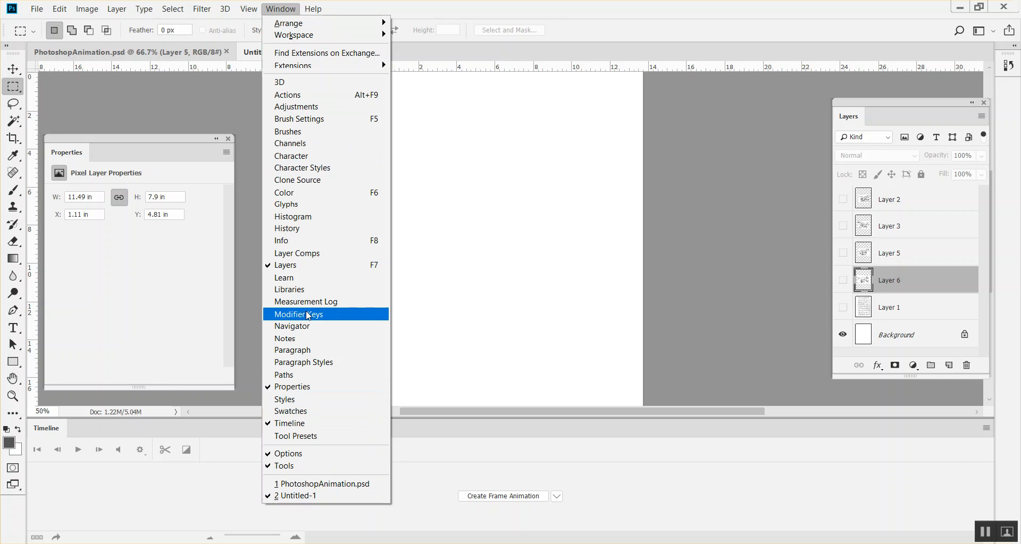
Step: Display the Timeline panel and create a frame animation for the document
{"action": "left_click", "coordinate": [326, 425]}
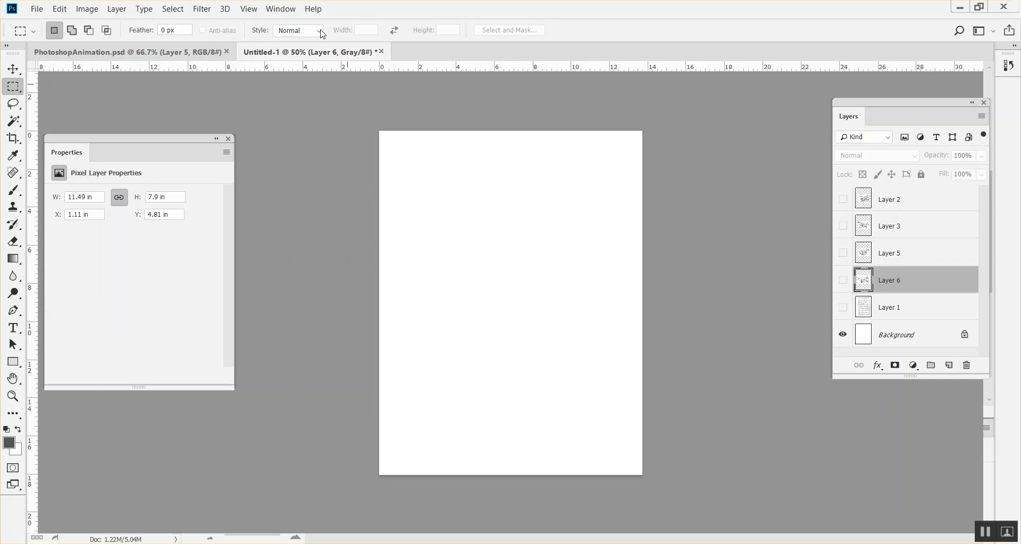
{"action": "left_click", "coordinate": [283, 10]}
{"action": "left_click", "coordinate": [289, 423]}
{"action": "left_click", "coordinate": [556, 496]}
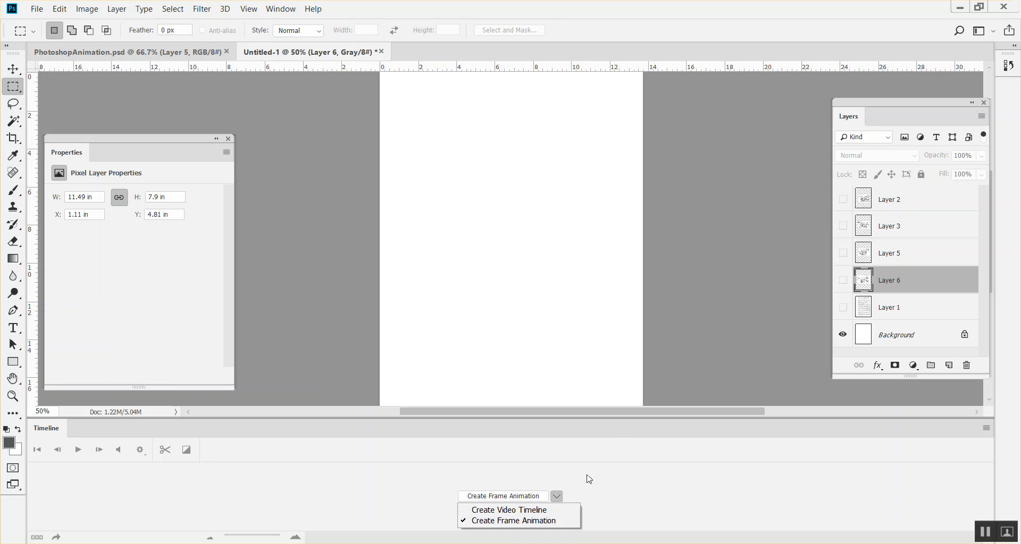
{"action": "left_click", "coordinate": [547, 521]}
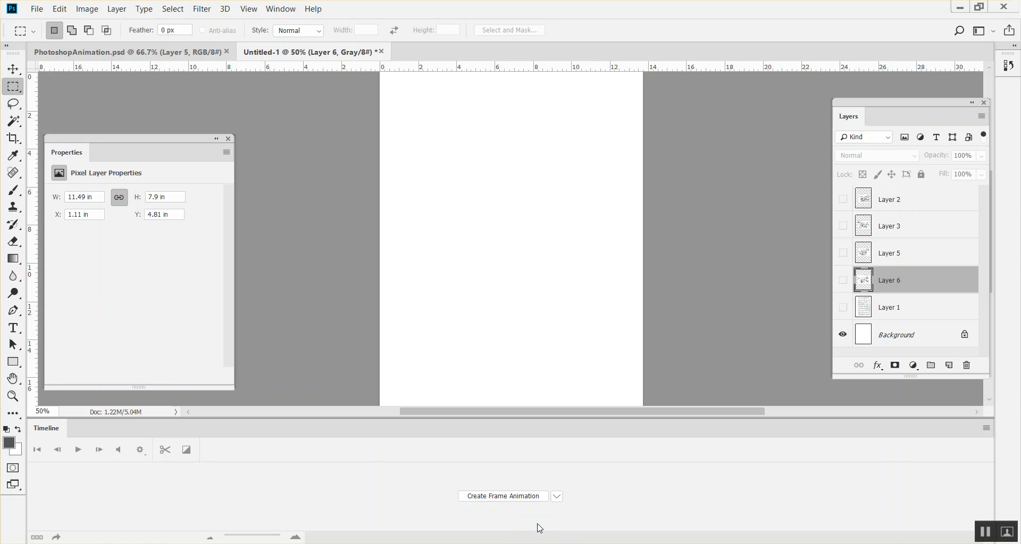
{"action": "left_click", "coordinate": [511, 498]}
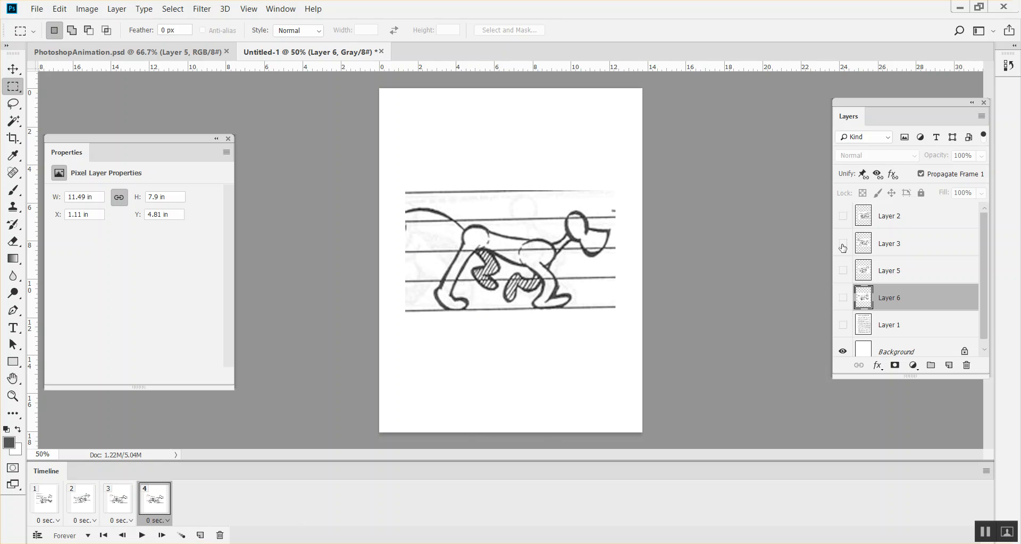
Step: Hide Layer 3 and show Layer 2 for frame 4 of the animation
{"action": "left_click", "coordinate": [842, 245]}
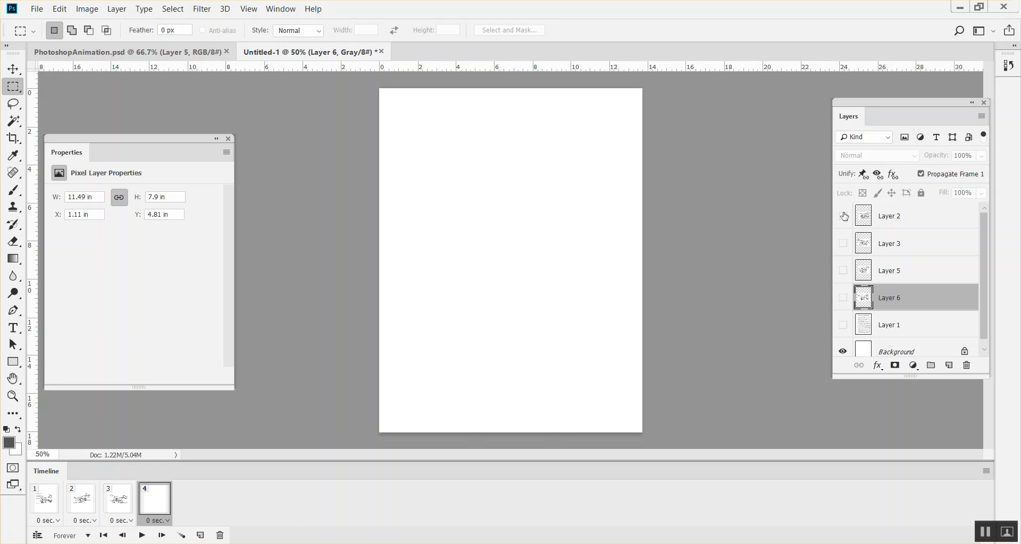
{"action": "left_click", "coordinate": [843, 216]}
Step: Check the drawing in each of frames 1 to 4, and preview the animation playback
{"action": "left_click", "coordinate": [53, 509]}
{"action": "left_click", "coordinate": [82, 506]}
{"action": "left_click", "coordinate": [120, 506]}
{"action": "left_click", "coordinate": [160, 512]}
{"action": "left_click", "coordinate": [141, 536]}
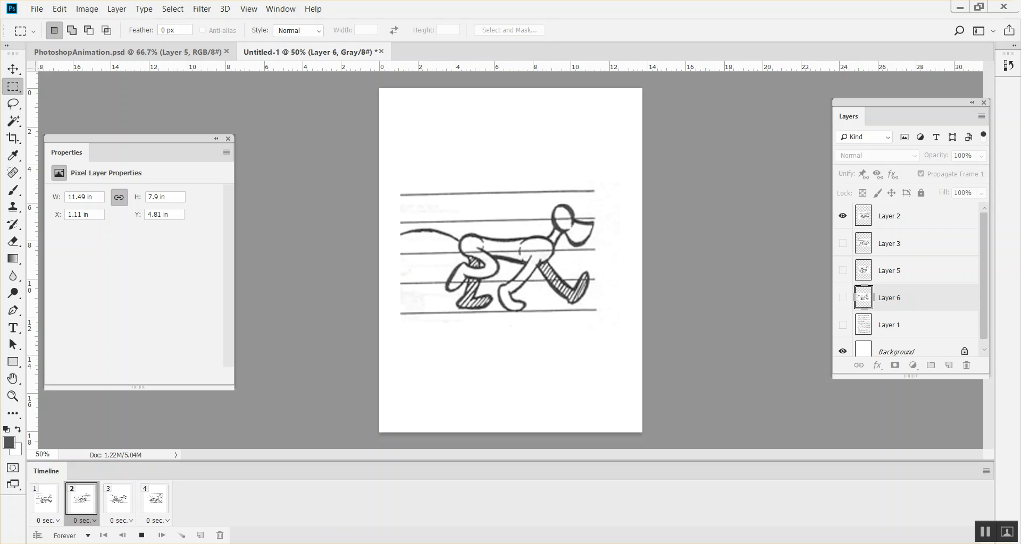
{"action": "left_click", "coordinate": [141, 537]}
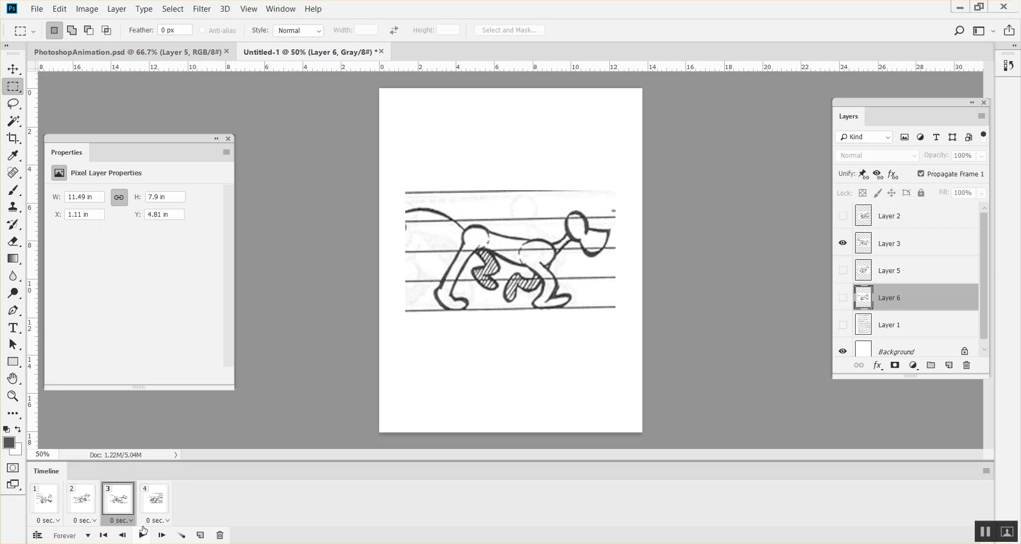
Step: Set the delay of all four frames to 0.5 seconds and play the animation
{"action": "left_click", "coordinate": [42, 508]}
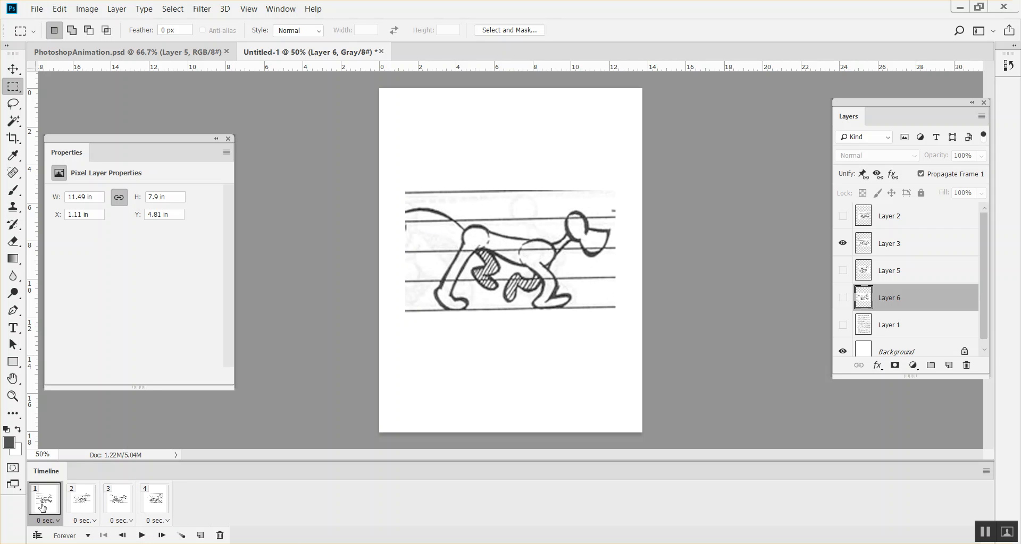
{"action": "left_click", "coordinate": [159, 505], "text": "shift"}
{"action": "left_click", "coordinate": [167, 521]}
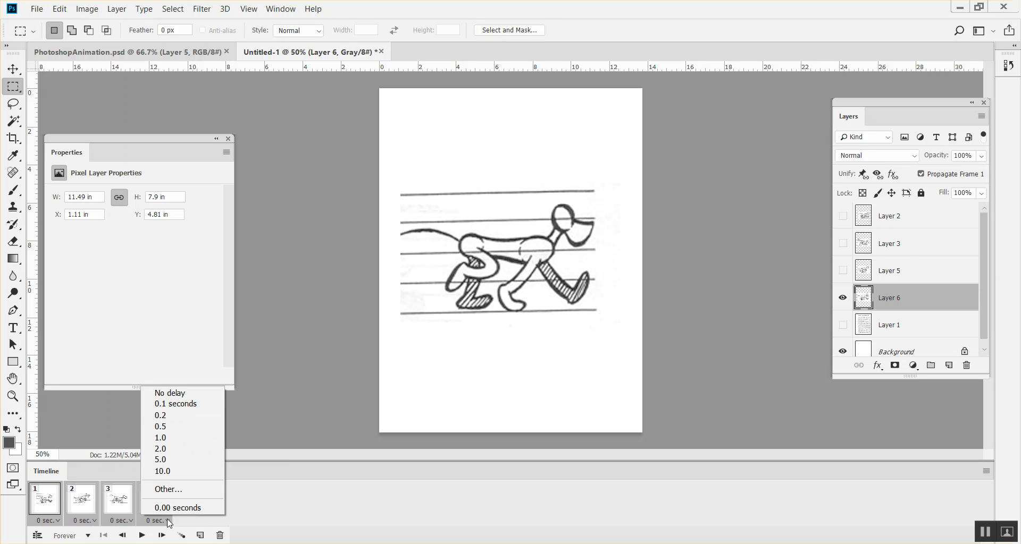
{"action": "left_click", "coordinate": [181, 428]}
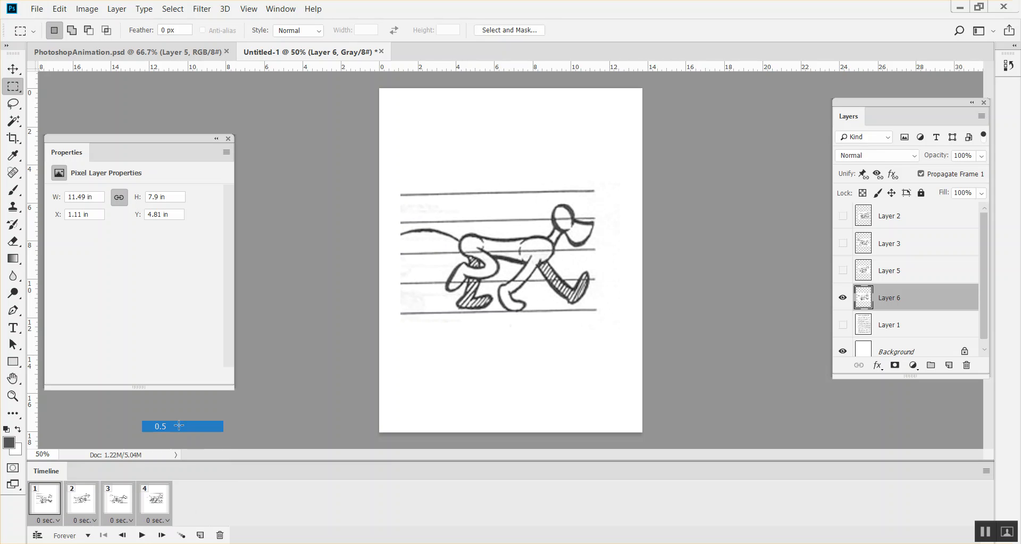
{"action": "left_click", "coordinate": [141, 535]}
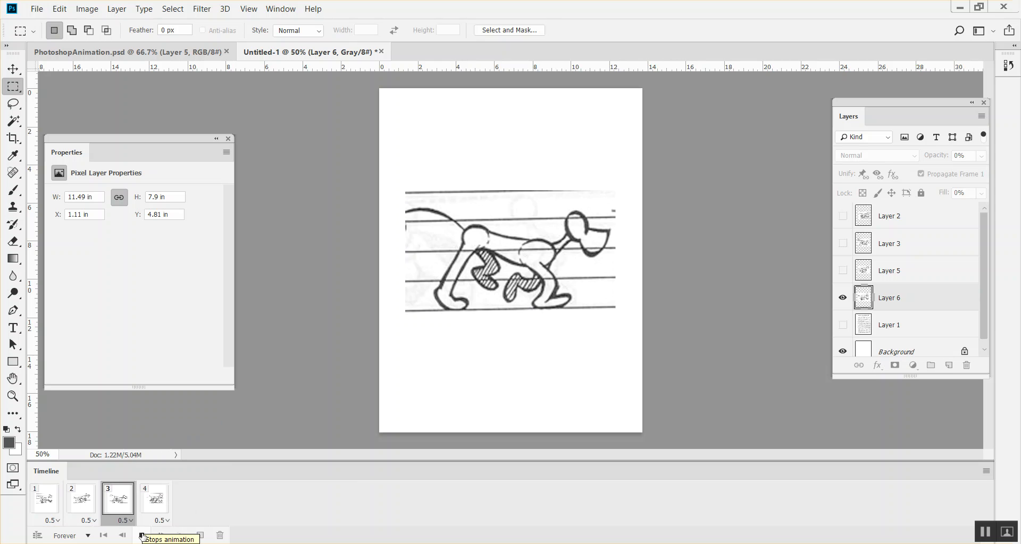
Step: Set the delay of all four frames to 0.1 seconds and preview the animation
{"action": "left_click", "coordinate": [155, 507]}
{"action": "left_click", "coordinate": [57, 505], "text": "shift"}
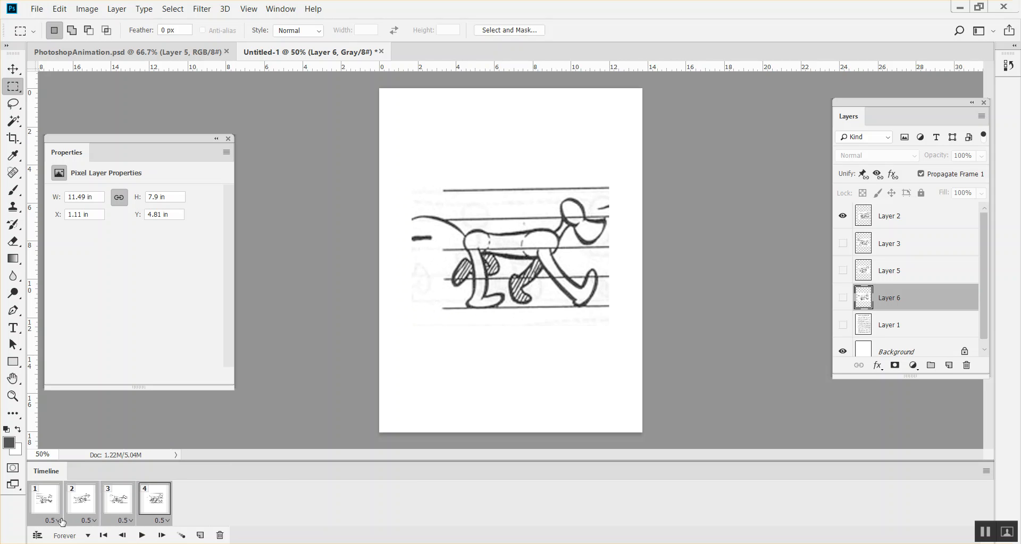
{"action": "left_click", "coordinate": [62, 521]}
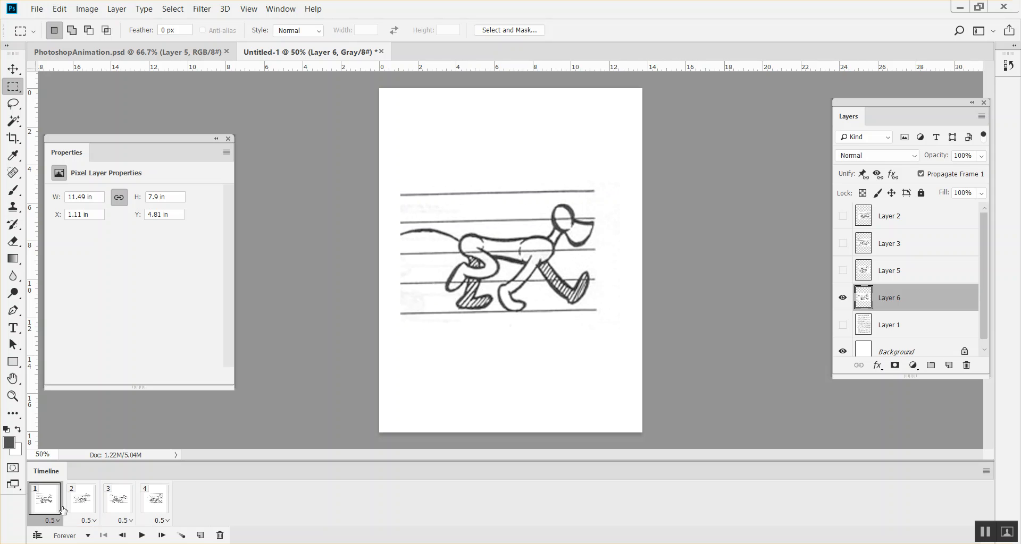
{"action": "left_click", "coordinate": [160, 521]}
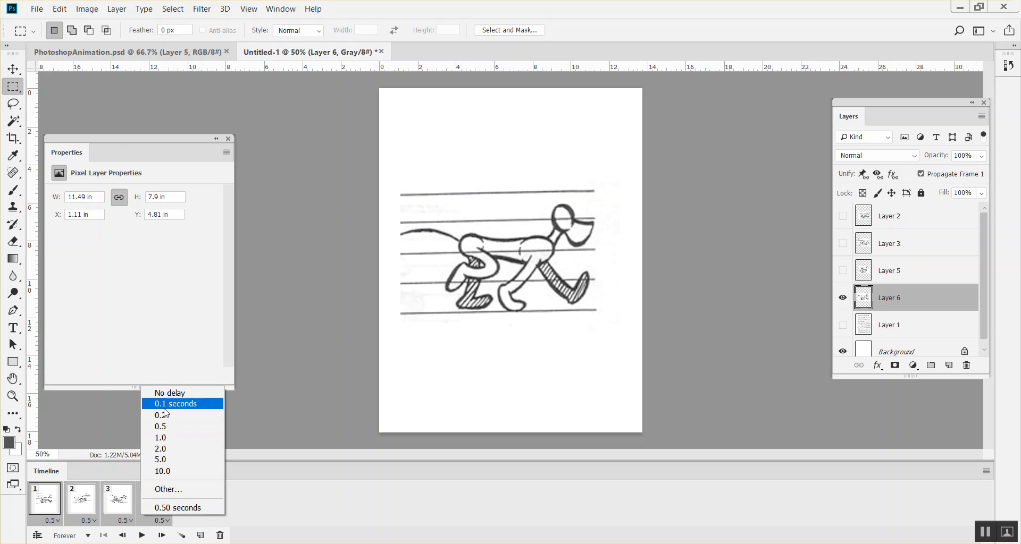
{"action": "left_click", "coordinate": [165, 405]}
{"action": "left_click", "coordinate": [142, 535]}
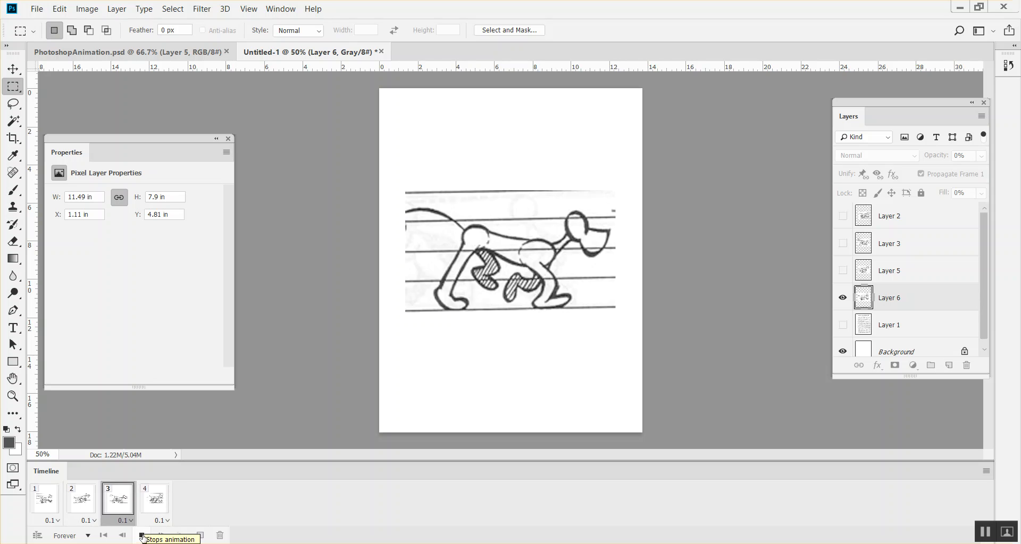
{"action": "left_click", "coordinate": [142, 535]}
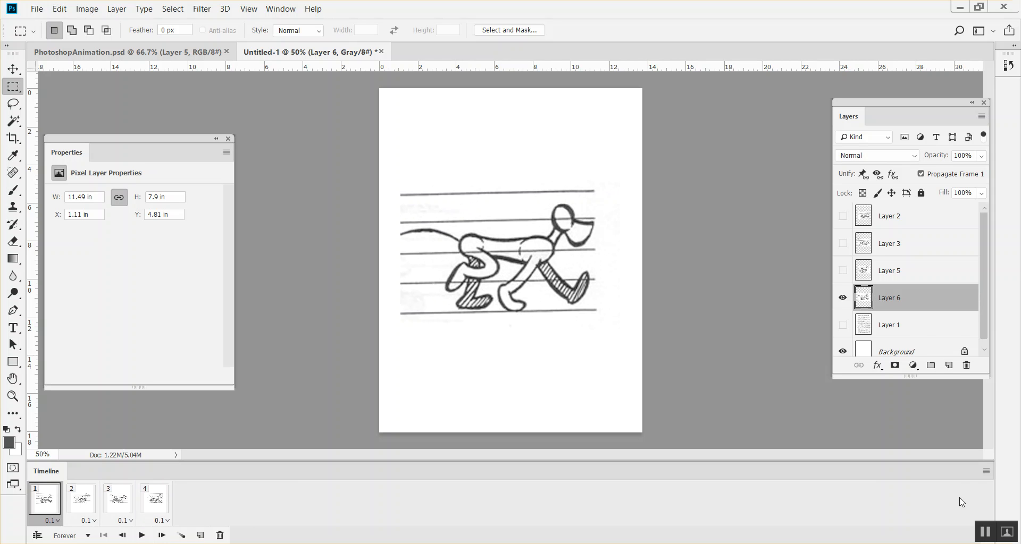
Step: Open the Render Video export settings for the frame animation
{"action": "left_click", "coordinate": [986, 471]}
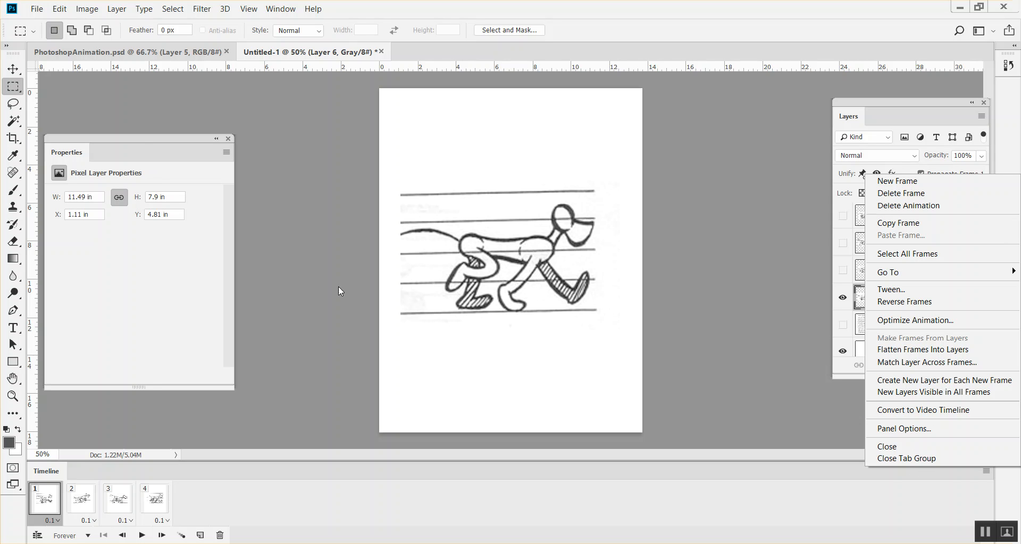
{"action": "left_click", "coordinate": [46, 22]}
{"action": "left_click", "coordinate": [37, 9]}
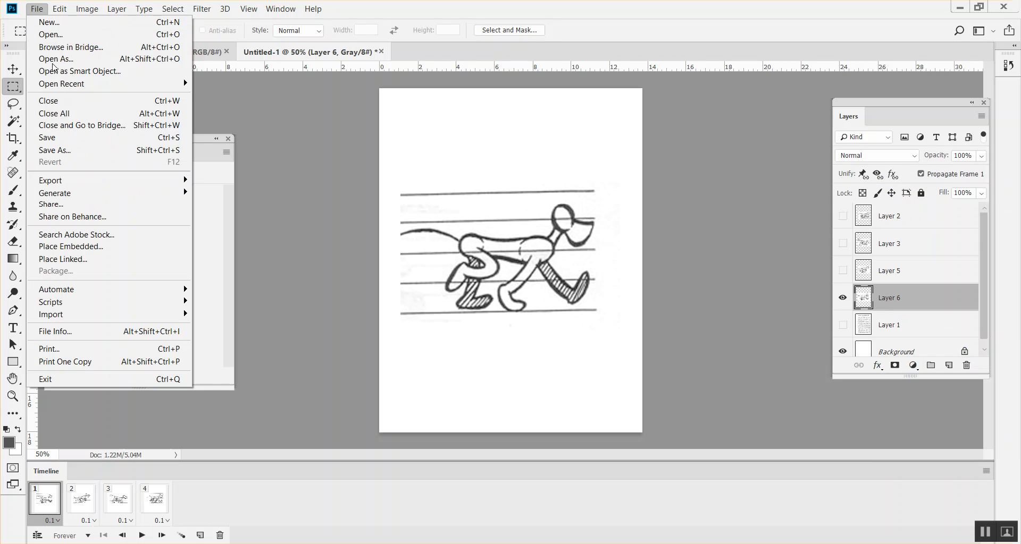
{"action": "mouse_move", "coordinate": [100, 184]}
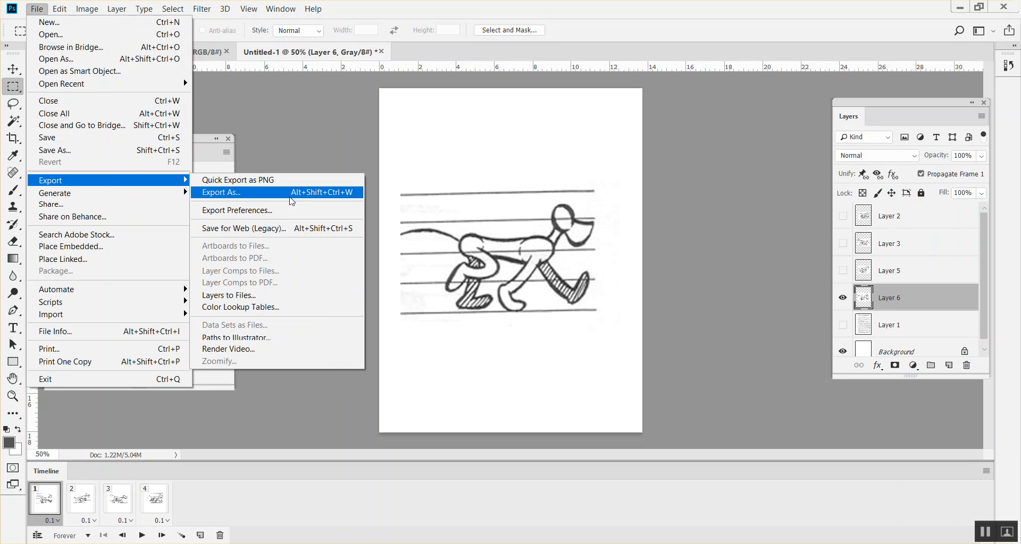
{"action": "left_click", "coordinate": [269, 353]}
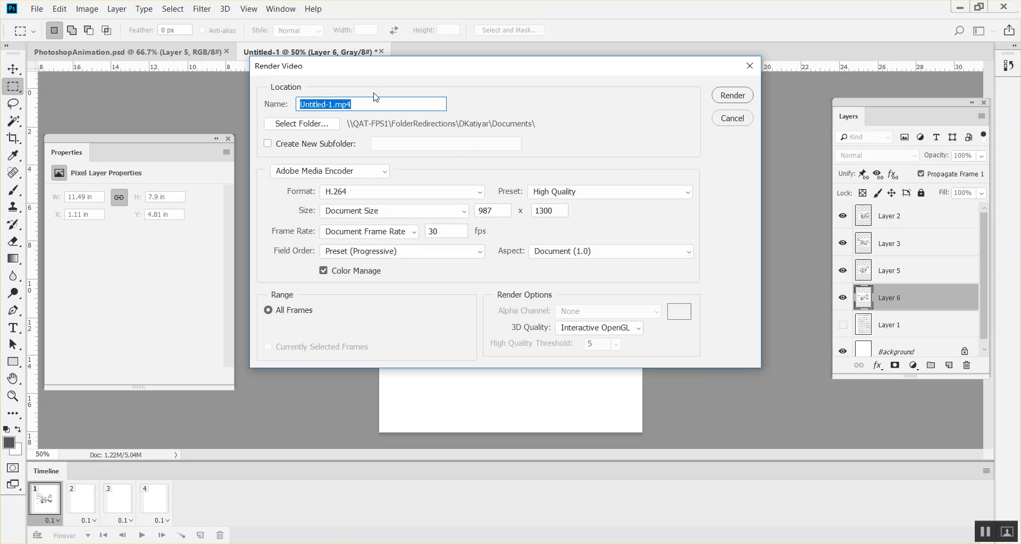
Step: Browse for a render folder to 2DCluster inside _ClassroomDemos on the IDMT (J:) drive
{"action": "left_click", "coordinate": [302, 124]}
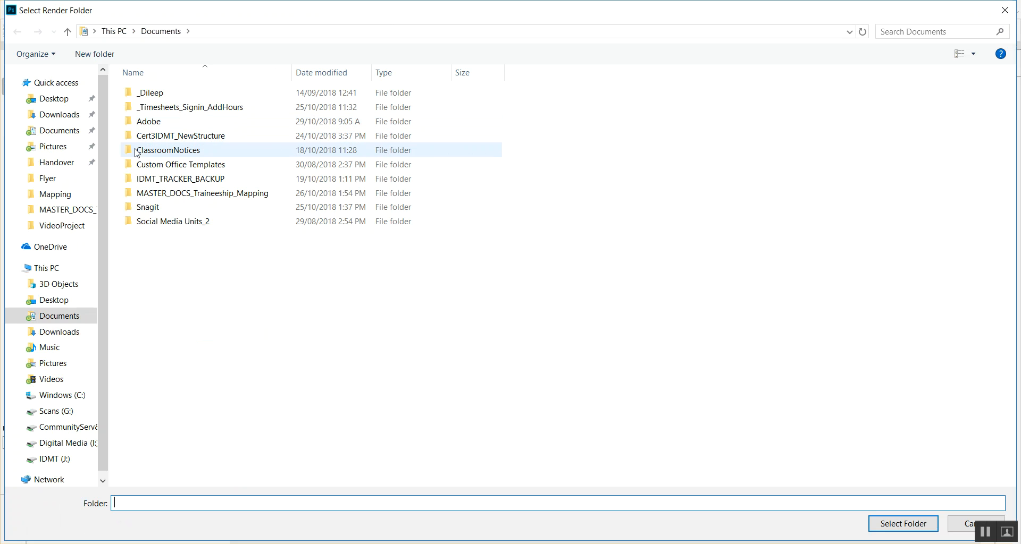
{"action": "scroll", "coordinate": [75, 425], "scroll_direction": "down", "scroll_amount": 1}
{"action": "left_click", "coordinate": [69, 433]}
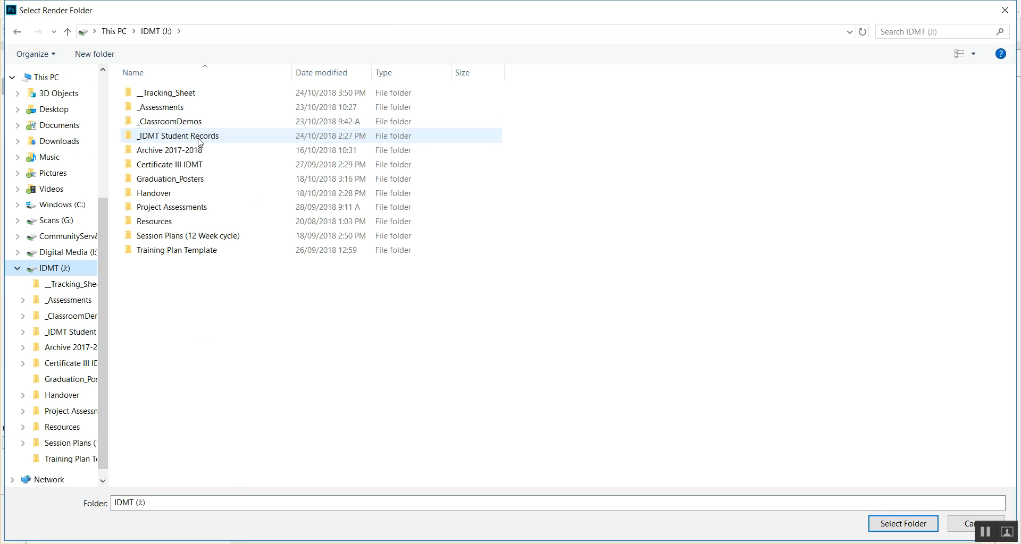
{"action": "double_click", "coordinate": [188, 121]}
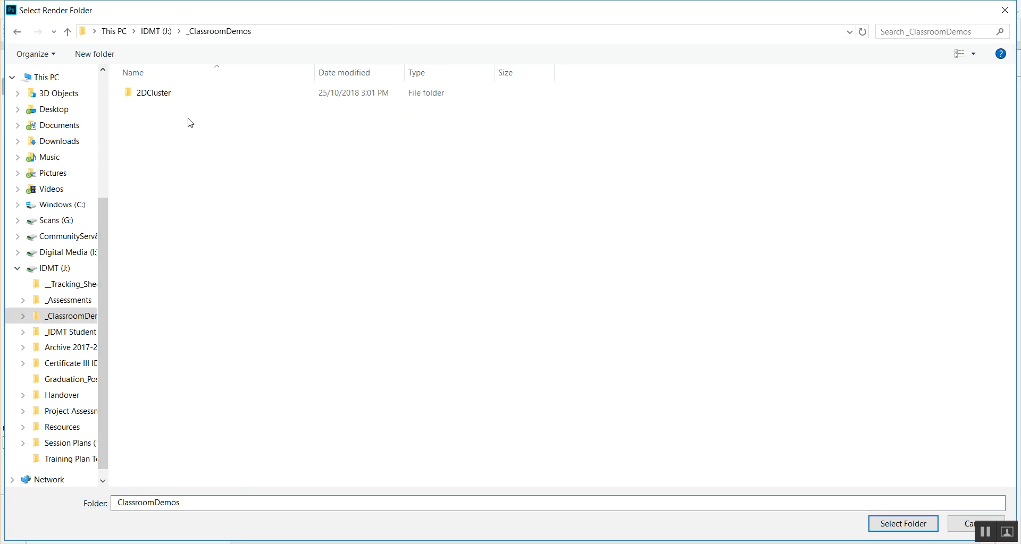
{"action": "double_click", "coordinate": [153, 93]}
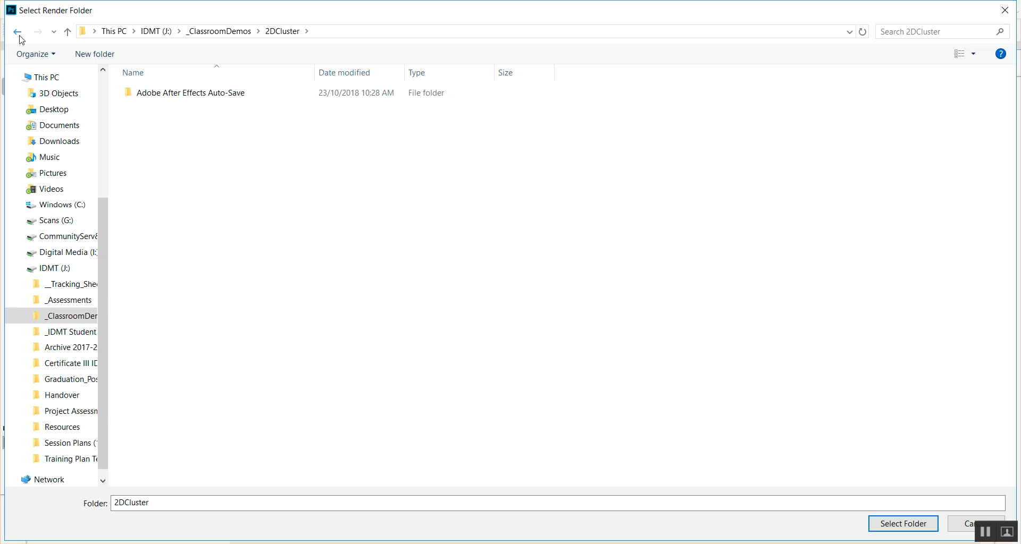
{"action": "left_click", "coordinate": [18, 34]}
{"action": "double_click", "coordinate": [153, 95]}
Step: Try to use FrameByFrame_Anim as the render folder name inside 2DCluster
{"action": "left_click_drag", "start_coordinate": [173, 503], "coordinate": [98, 498]}
{"action": "type", "text": "FrameByFrame_Anim"}
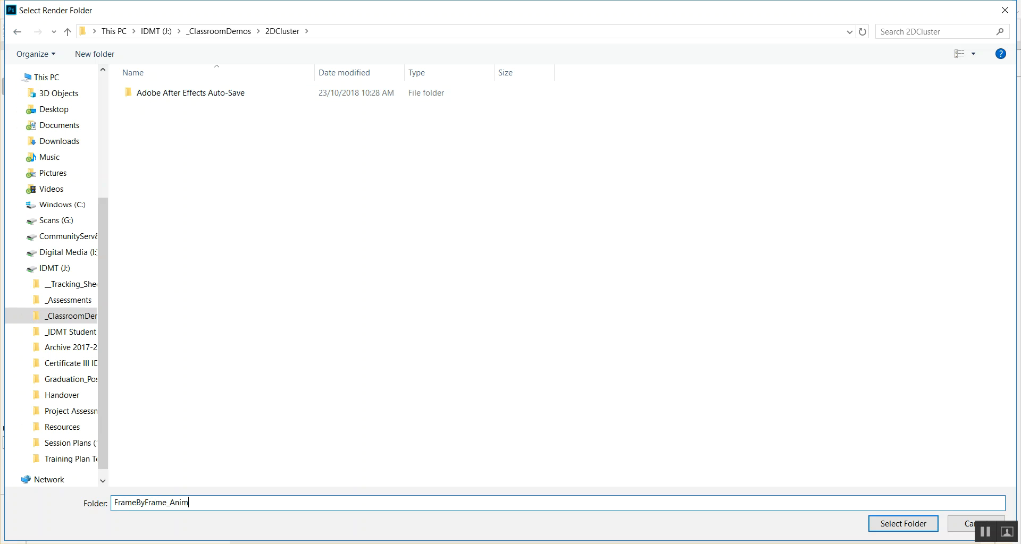
{"action": "key", "text": "Return"}
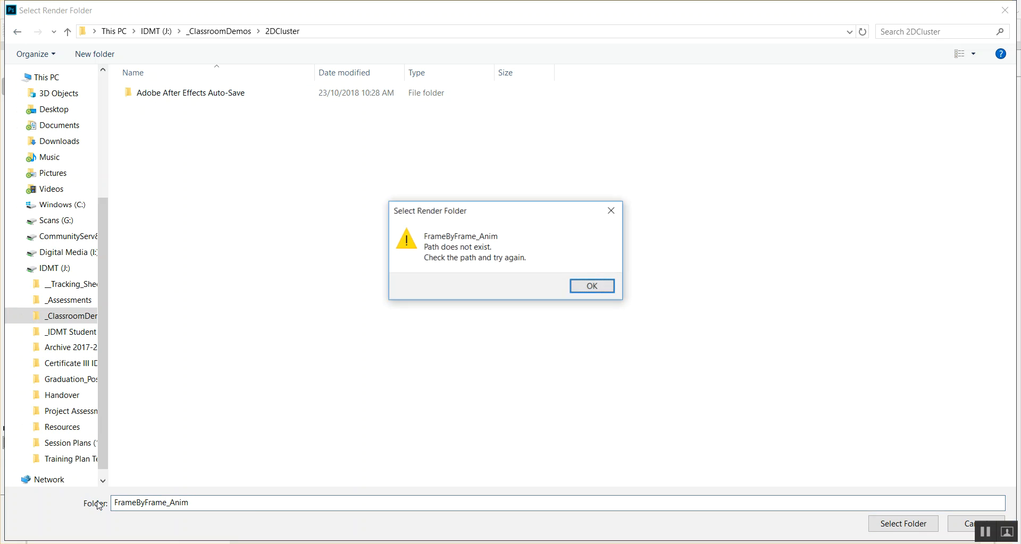
{"action": "left_click", "coordinate": [599, 289]}
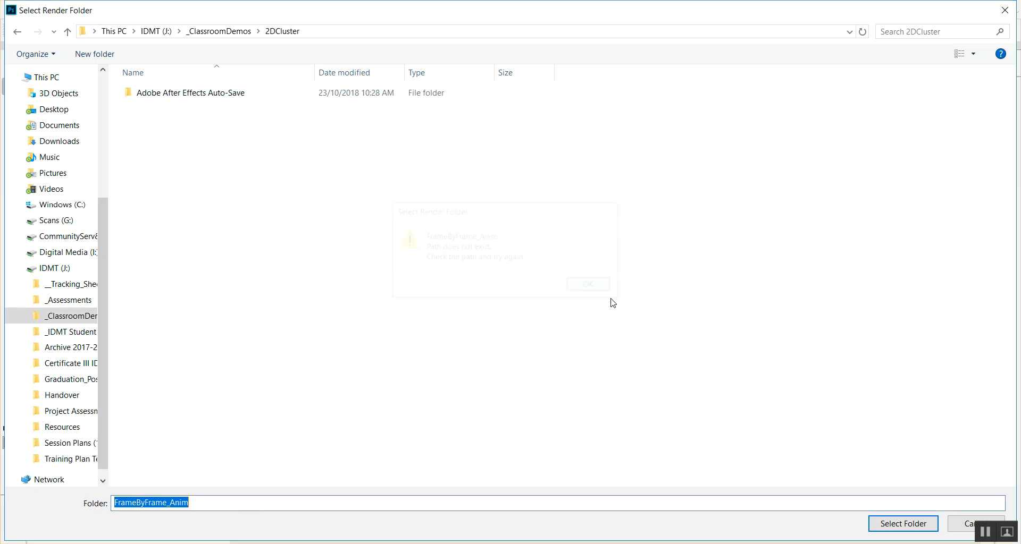
{"action": "left_click", "coordinate": [896, 525]}
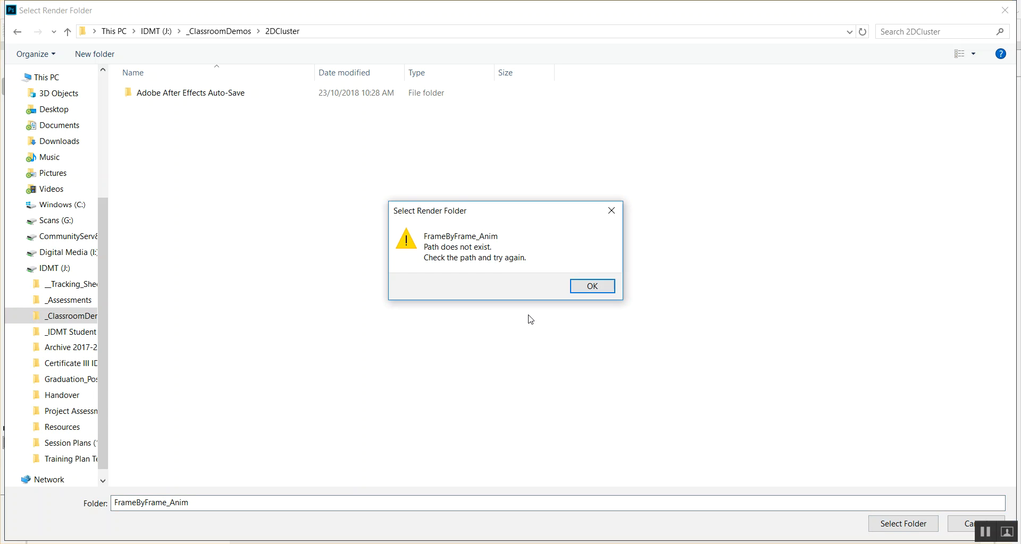
{"action": "left_click", "coordinate": [589, 287]}
Step: Choose the parent folder _ClassroomDemos as the render folder
{"action": "left_click", "coordinate": [218, 31]}
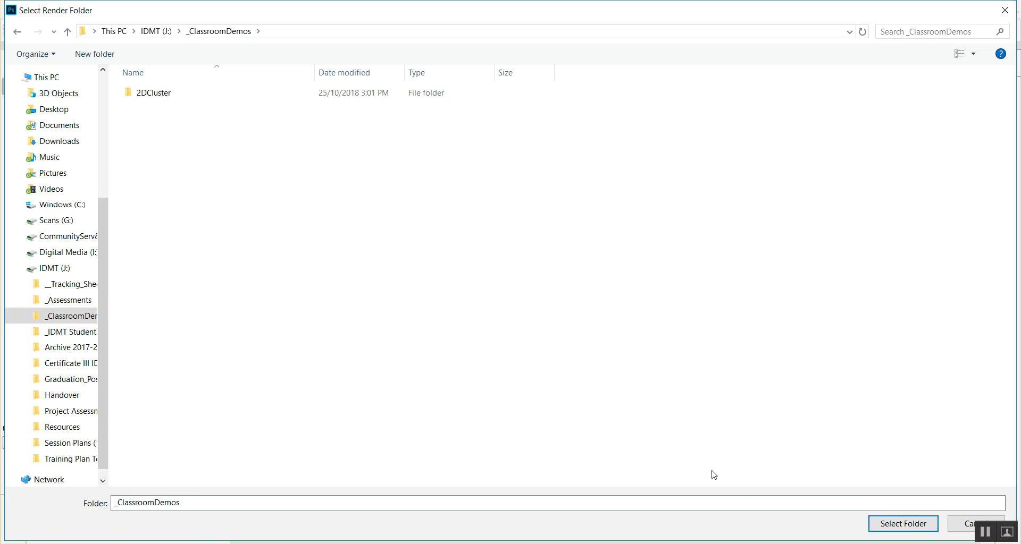
{"action": "left_click", "coordinate": [910, 526]}
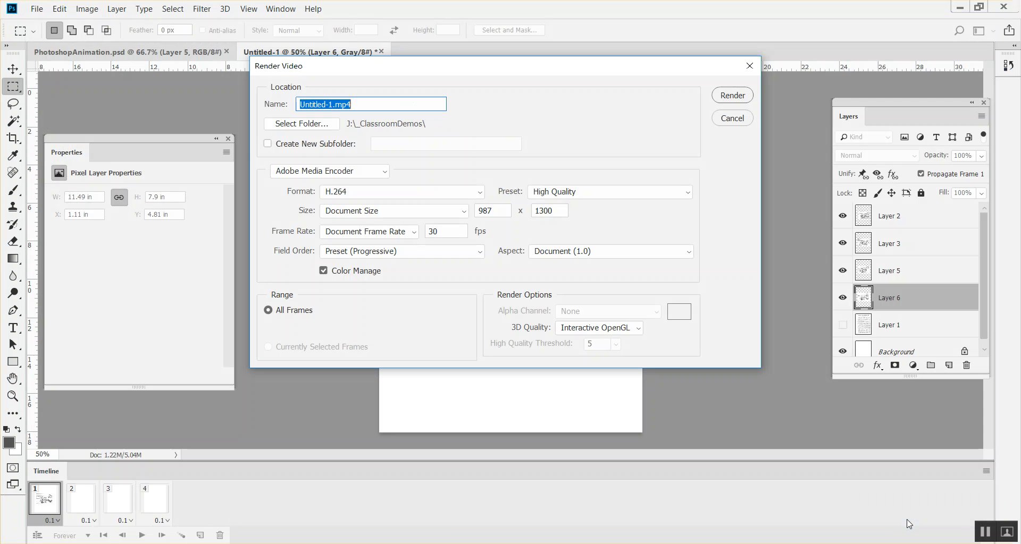
Step: Name the output video Dog_Walk.mp4 and render it with the H.264 High Quality settings
{"action": "left_click", "coordinate": [334, 105]}
{"action": "key", "text": "BackSpace"}
{"action": "key", "text": "BackSpace"}
{"action": "key", "text": "BackSpace"}
{"action": "key", "text": "BackSpace"}
{"action": "key", "text": "BackSpace"}
{"action": "key", "text": "BackSpace"}
{"action": "key", "text": "BackSpace"}
{"action": "key", "text": "BackSpace"}
{"action": "type", "text": "Dog_Wal"}
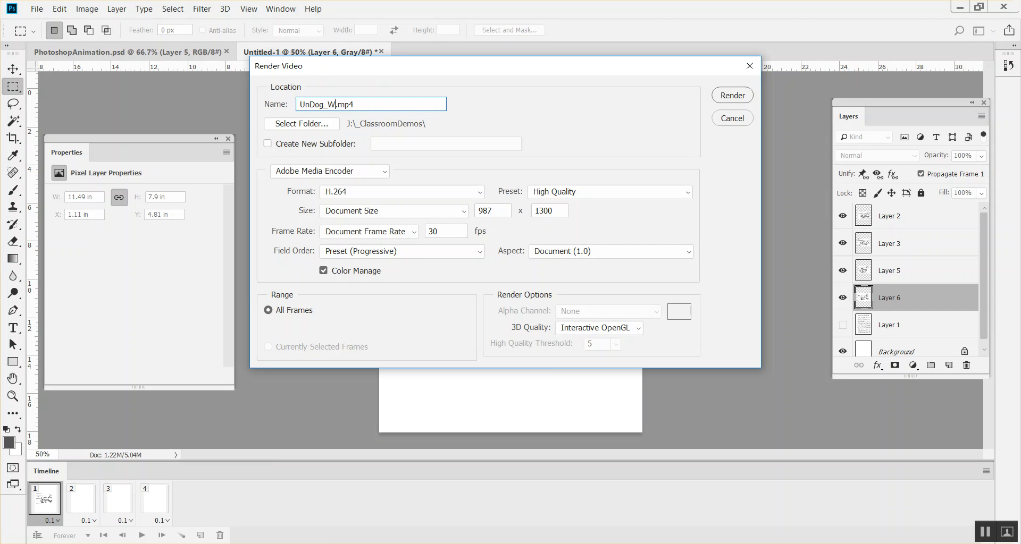
{"action": "key", "text": "BackSpace"}
{"action": "key", "text": "BackSpace"}
{"action": "key", "text": "BackSpace"}
{"action": "key", "text": "BackSpace"}
{"action": "key", "text": "BackSpace"}
{"action": "key", "text": "BackSpace"}
{"action": "key", "text": "BackSpace"}
{"action": "key", "text": "BackSpace"}
{"action": "key", "text": "BackSpace"}
{"action": "type", "text": "Dog_Walk"}
{"action": "left_click", "coordinate": [732, 102]}
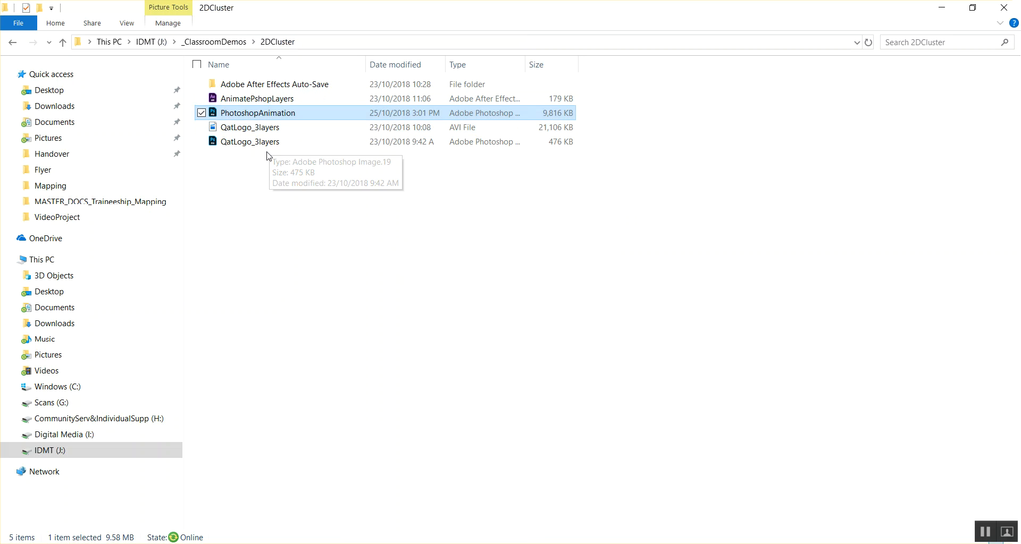
Step: Open the rendered Dog_Walk video from the 2DCluster folder in _ClassroomDemos and play it
{"action": "left_click", "coordinate": [214, 42]}
{"action": "left_click_drag", "start_coordinate": [233, 105], "coordinate": [237, 88]}
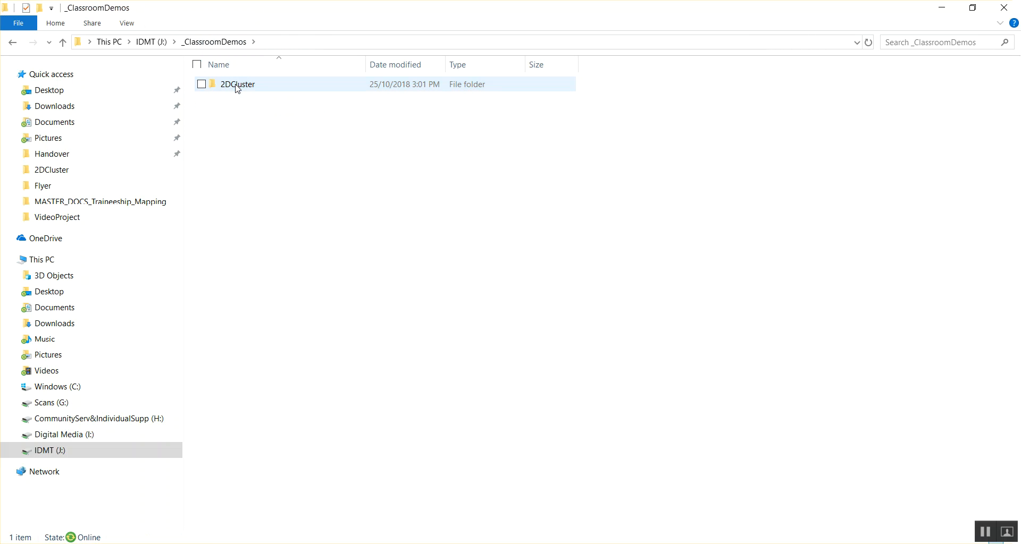
{"action": "double_click", "coordinate": [238, 87]}
{"action": "double_click", "coordinate": [241, 112]}
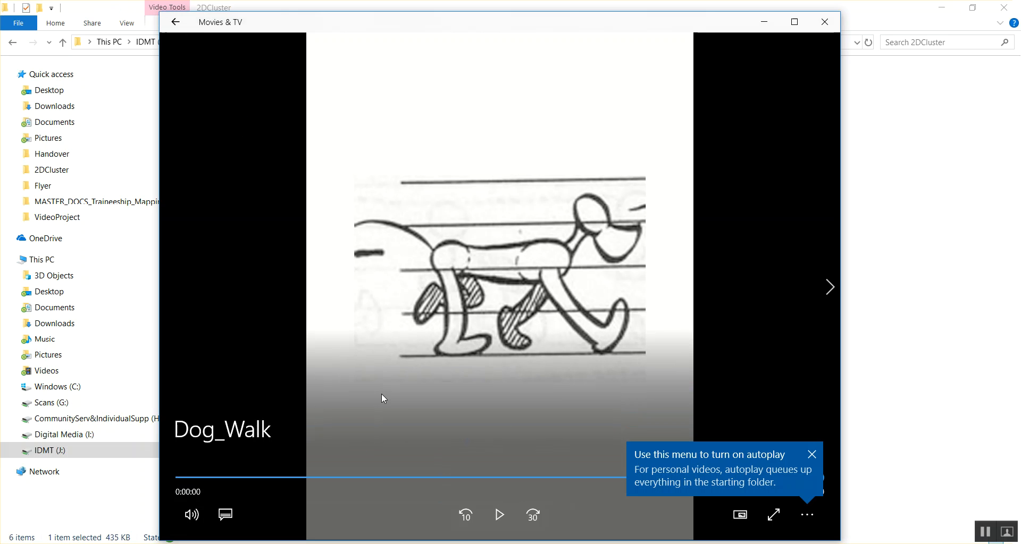
{"action": "left_click", "coordinate": [498, 513]}
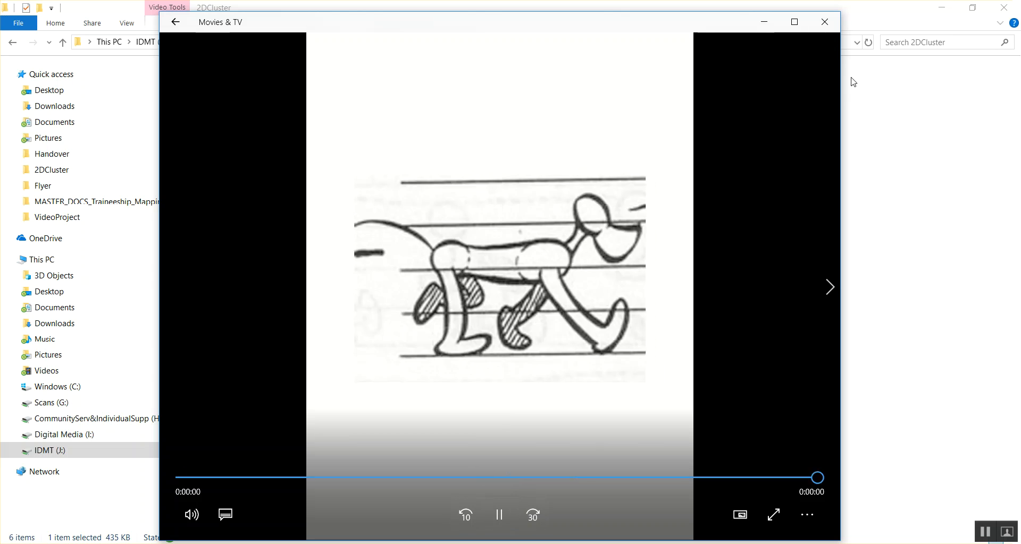
Step: Close the video player and the File Explorer window to return to Photoshop
{"action": "left_click", "coordinate": [824, 21]}
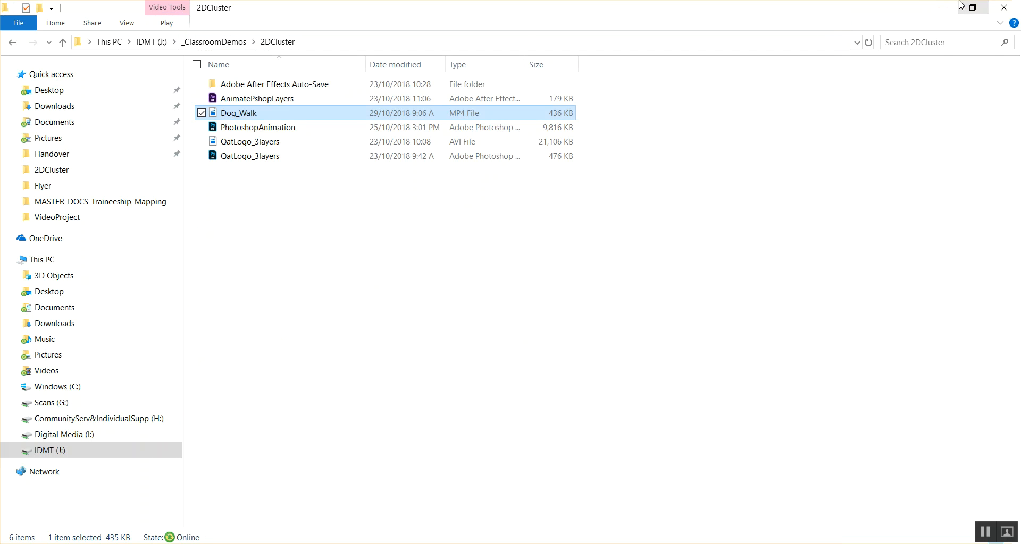
{"action": "left_click", "coordinate": [1003, 7]}
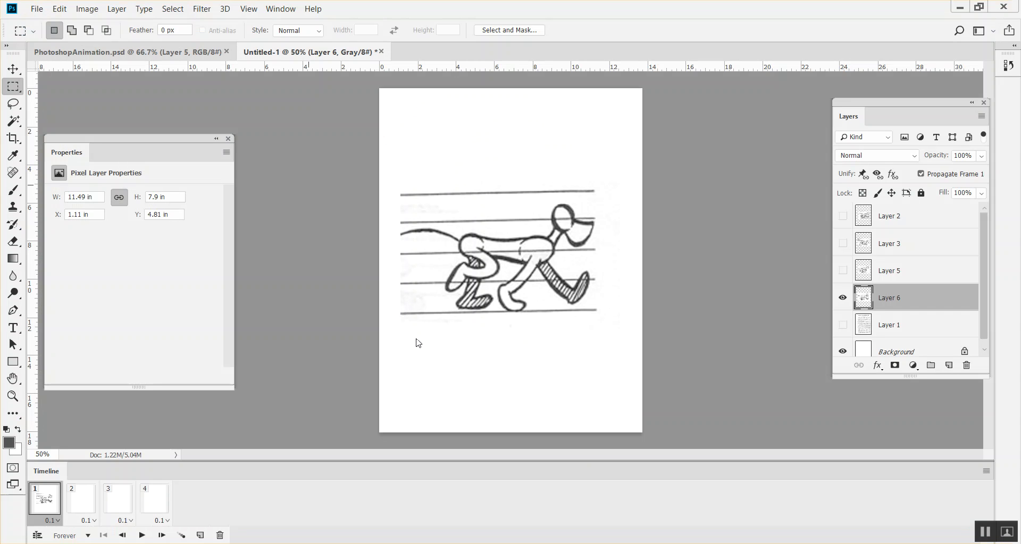
{"action": "mouse_move", "coordinate": [639, 543]}
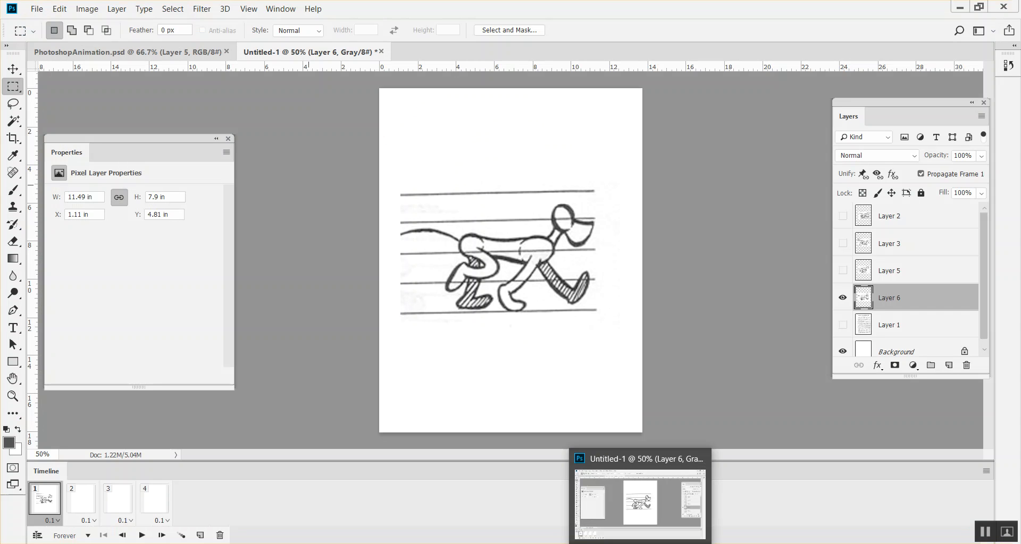